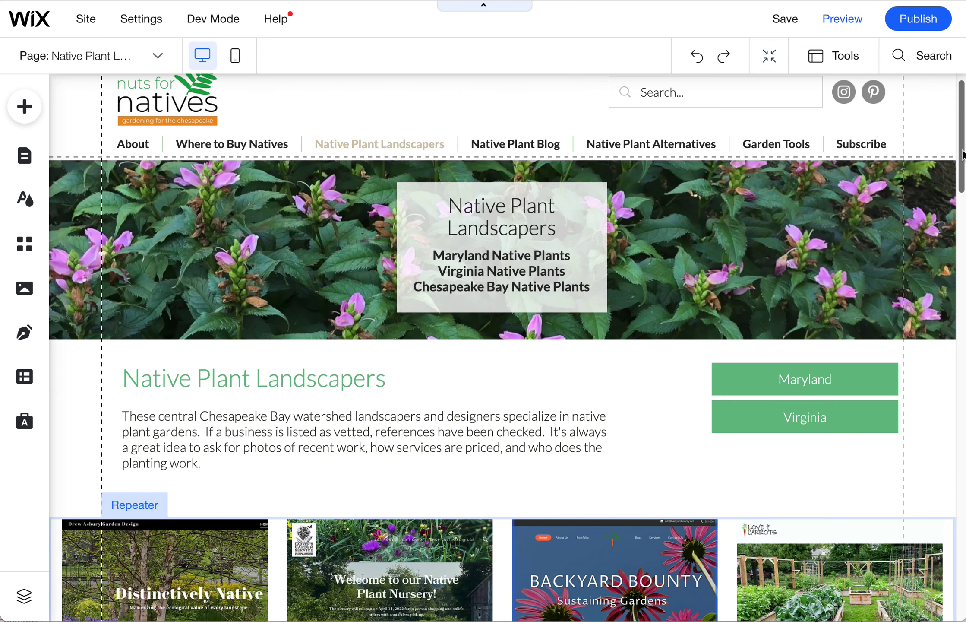
Inspect the provider card images and intro text, ending with the landscaper cards repeater selected.
drag(963, 162, 942, 257)
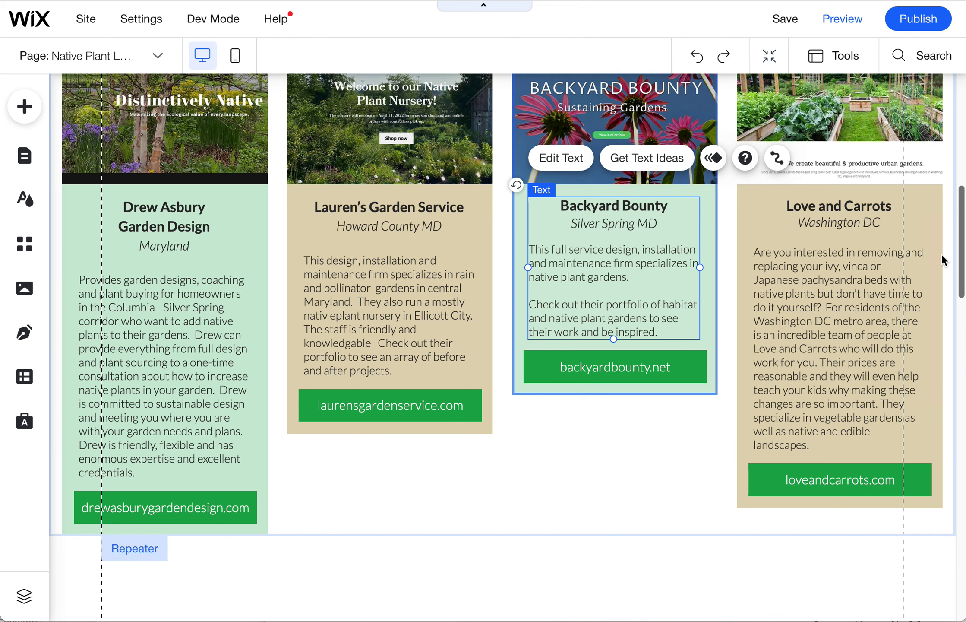
scroll(946, 239, up, 5)
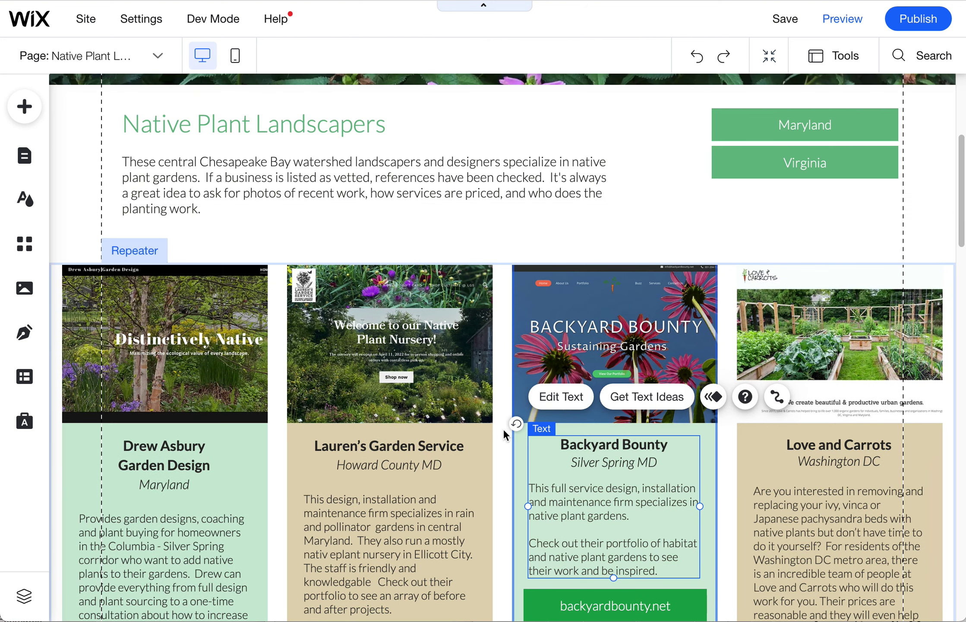
click(491, 384)
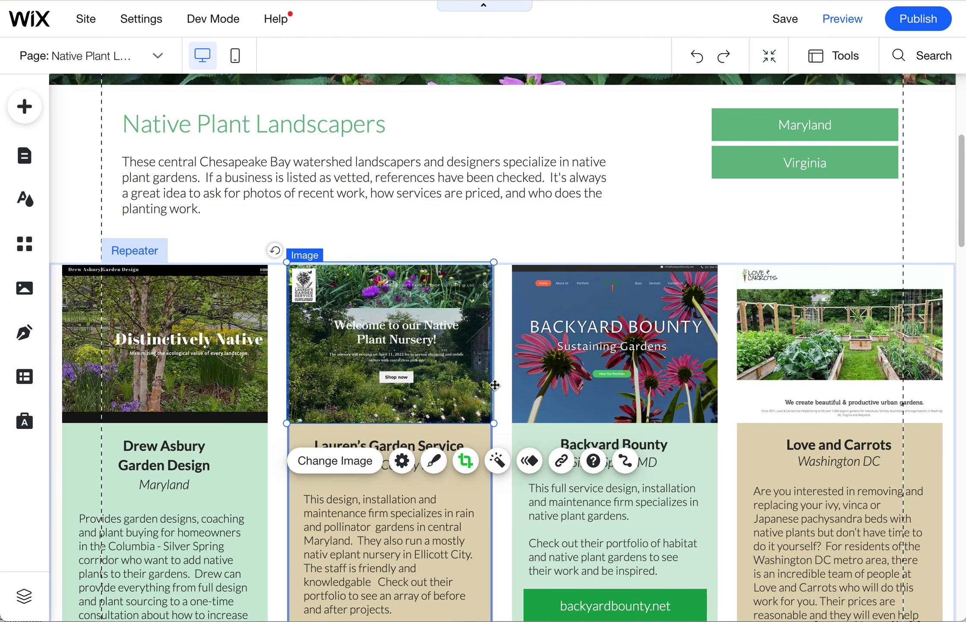
click(528, 381)
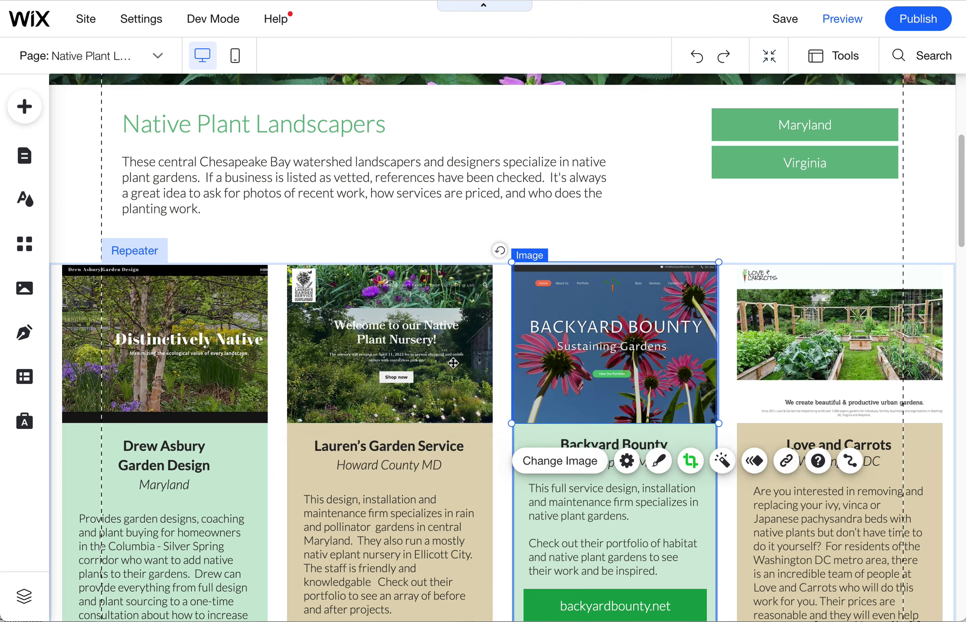
click(477, 250)
click(505, 293)
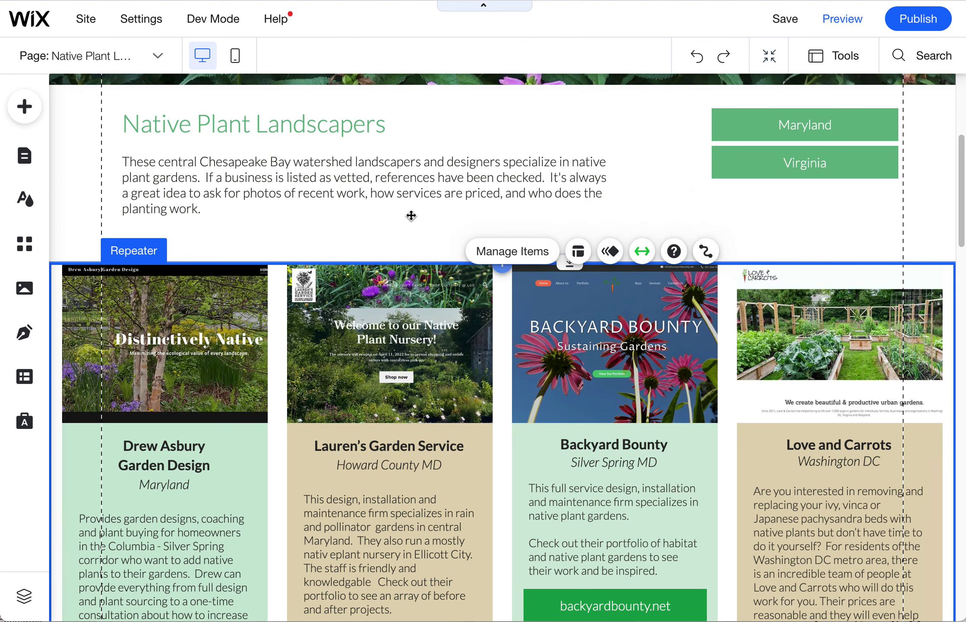
click(411, 215)
click(502, 293)
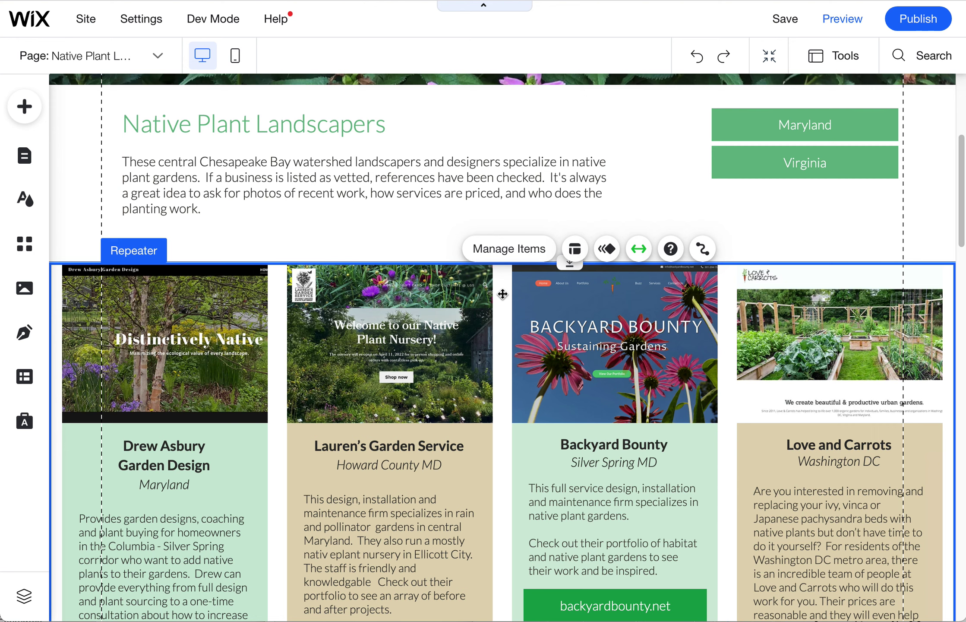
In the repeater item list, move Item 1 below Item 2 and back, leaving the order unchanged.
click(507, 253)
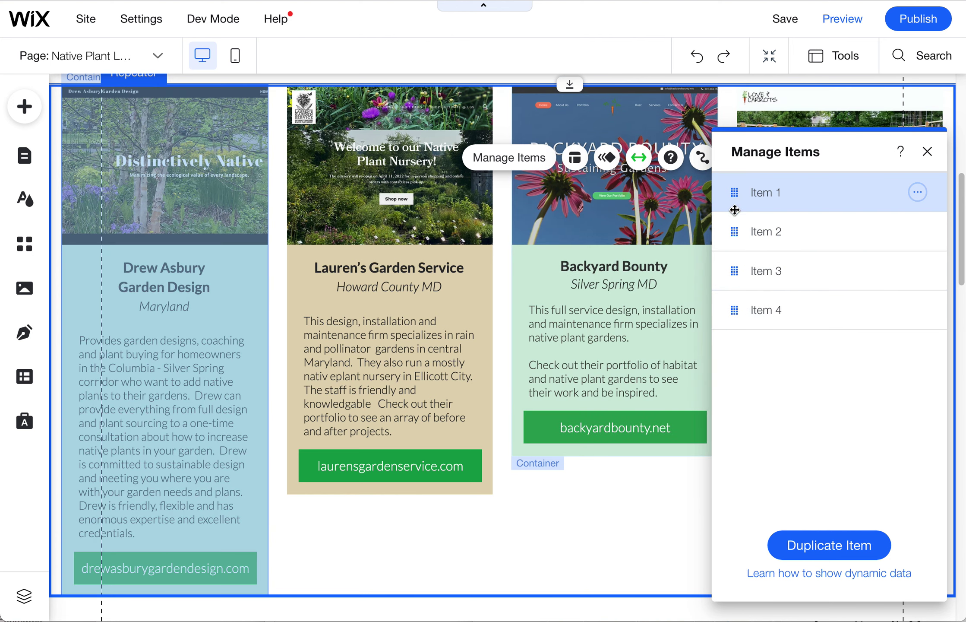
drag(734, 192, 733, 232)
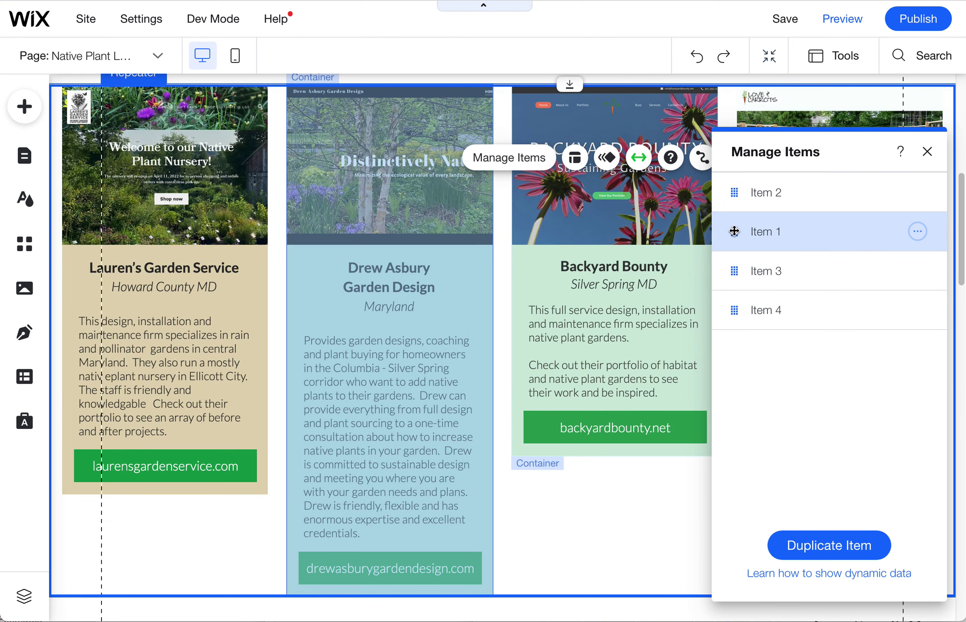
drag(734, 231, 733, 192)
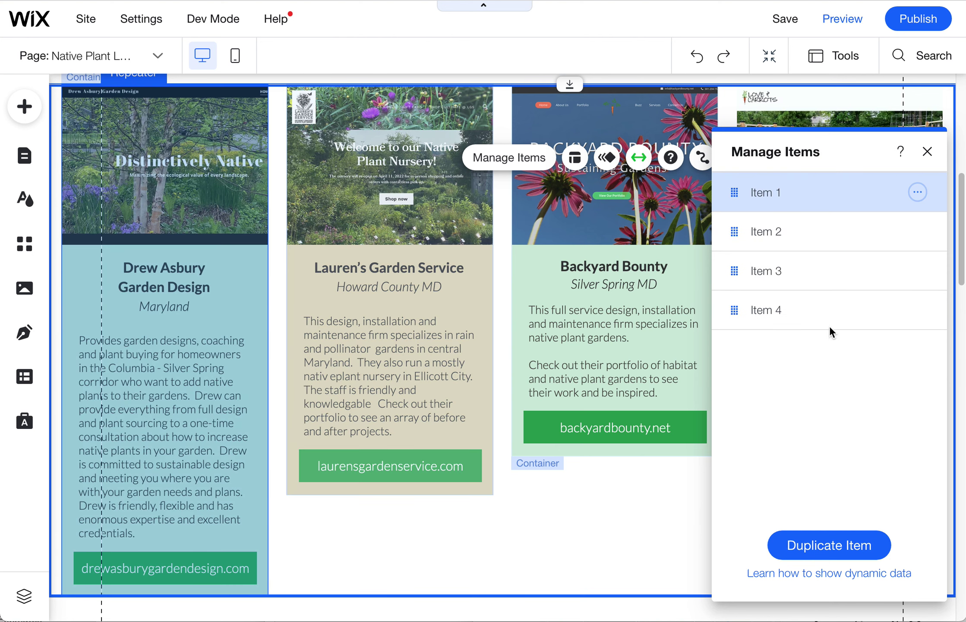
click(918, 310)
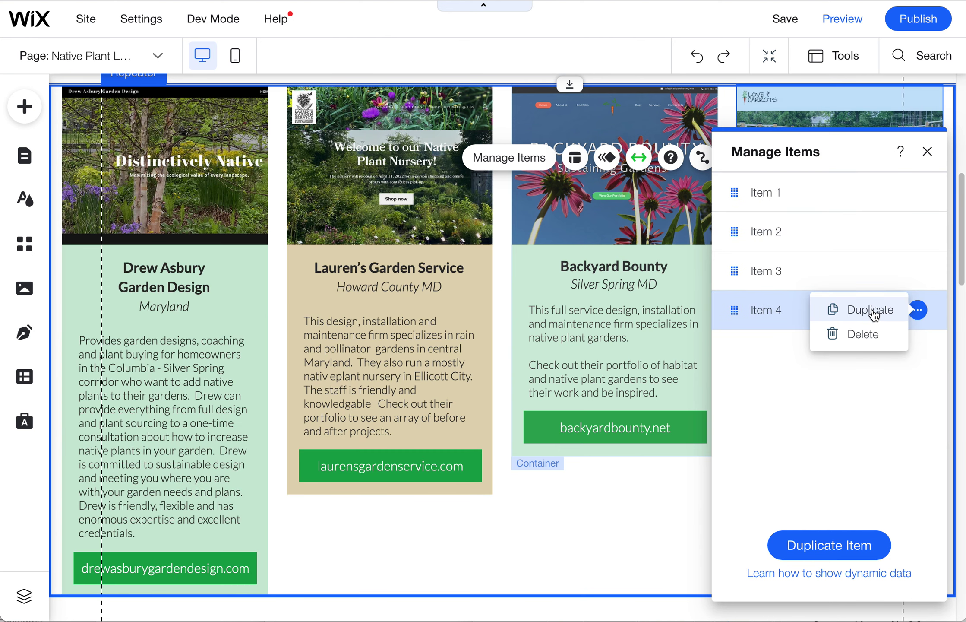
click(752, 275)
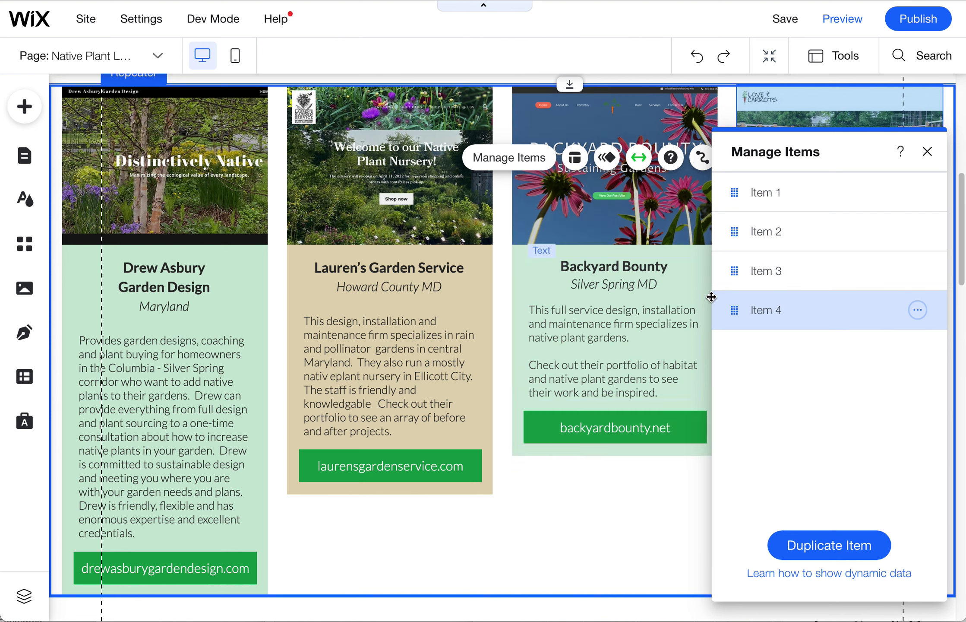
click(918, 271)
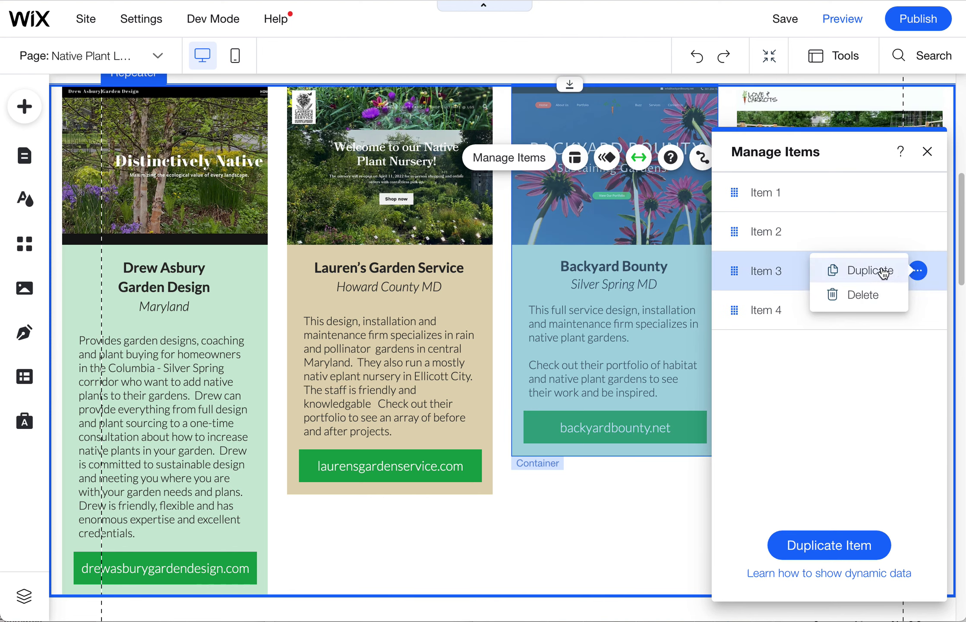
click(927, 151)
Open the Love and Carrots text for editing and leave it unchanged.
scroll(962, 233, down, 3)
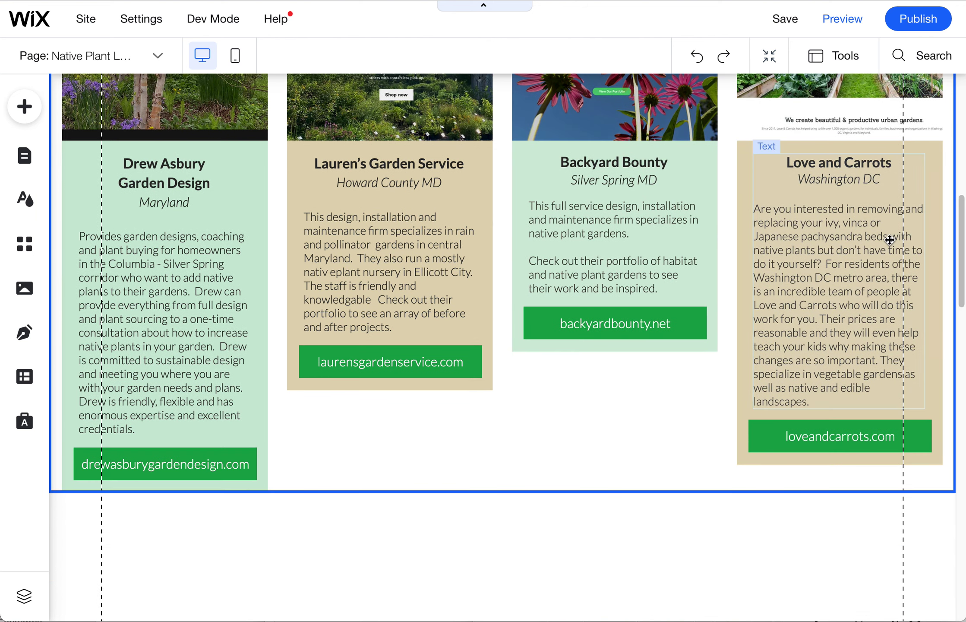
click(906, 303)
double_click(906, 303)
key(Escape)
Drag the 'Do you know of others…' Contact Us group up toward the repeater, to y 1716.
drag(957, 237, 947, 429)
click(644, 421)
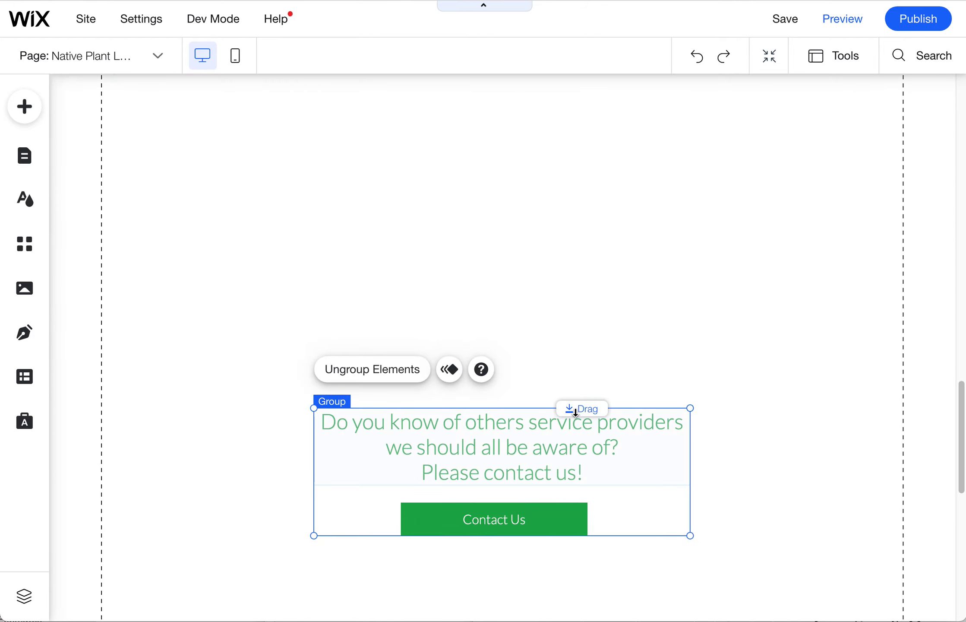
drag(571, 408, 593, 129)
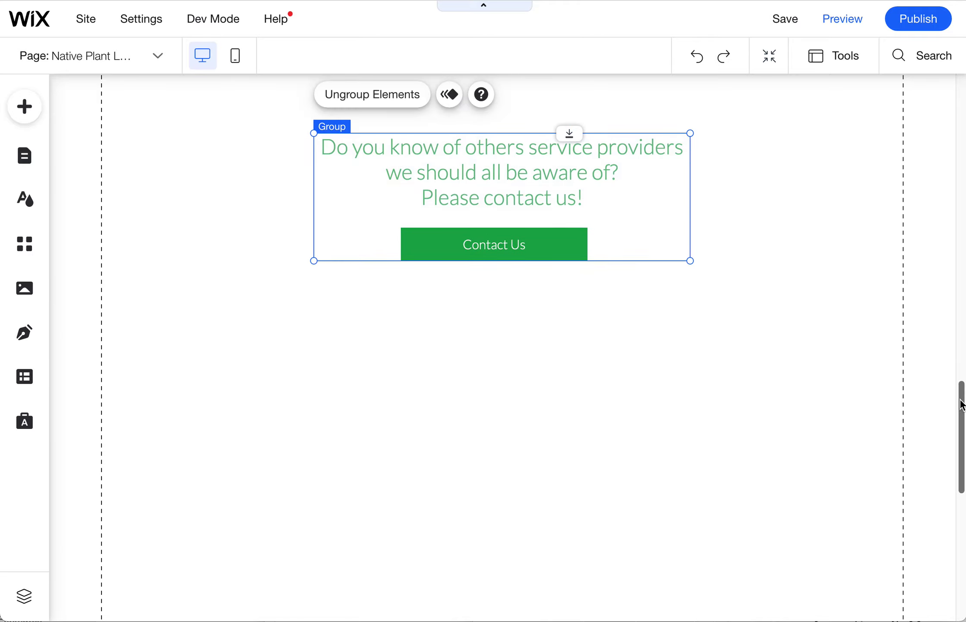
drag(961, 431, 961, 371)
drag(574, 415, 598, 301)
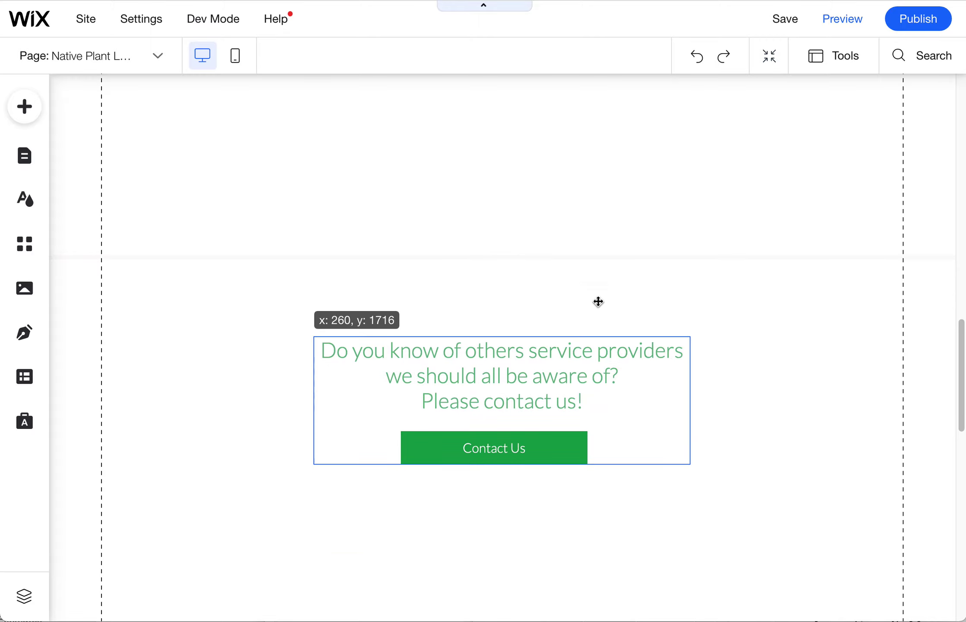
drag(673, 264, 672, 264)
click(733, 252)
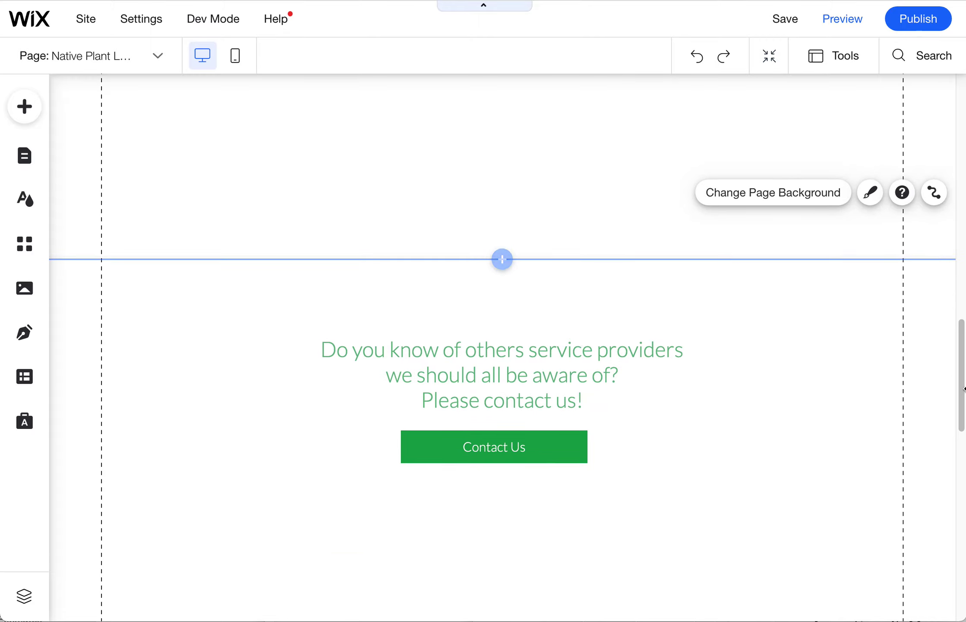
Drag the contact prompt group further up to about y 1275, directly beneath the provider cards.
scroll(962, 395, up, 8)
scroll(641, 366, down, 5)
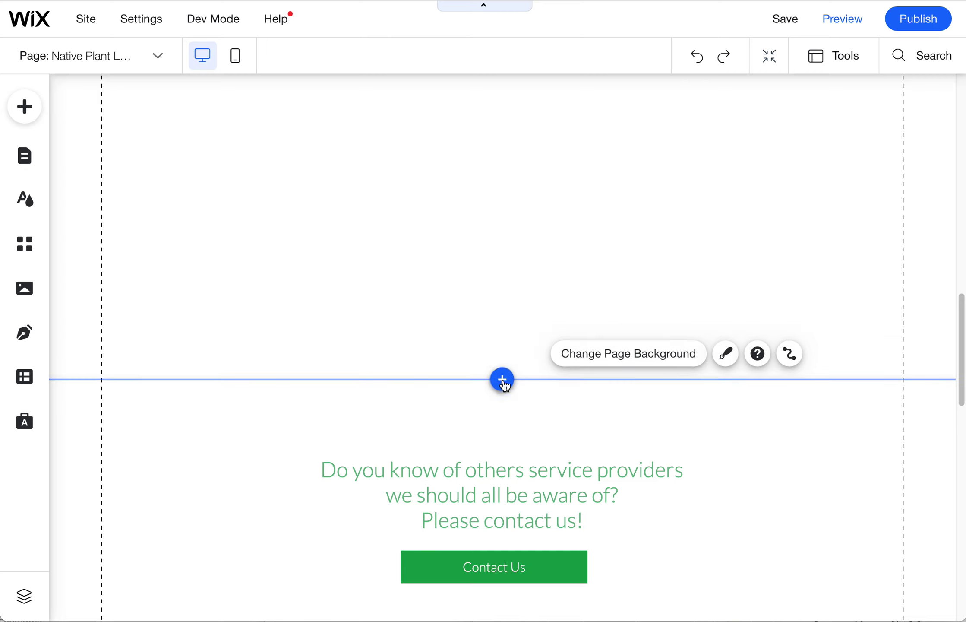
click(533, 380)
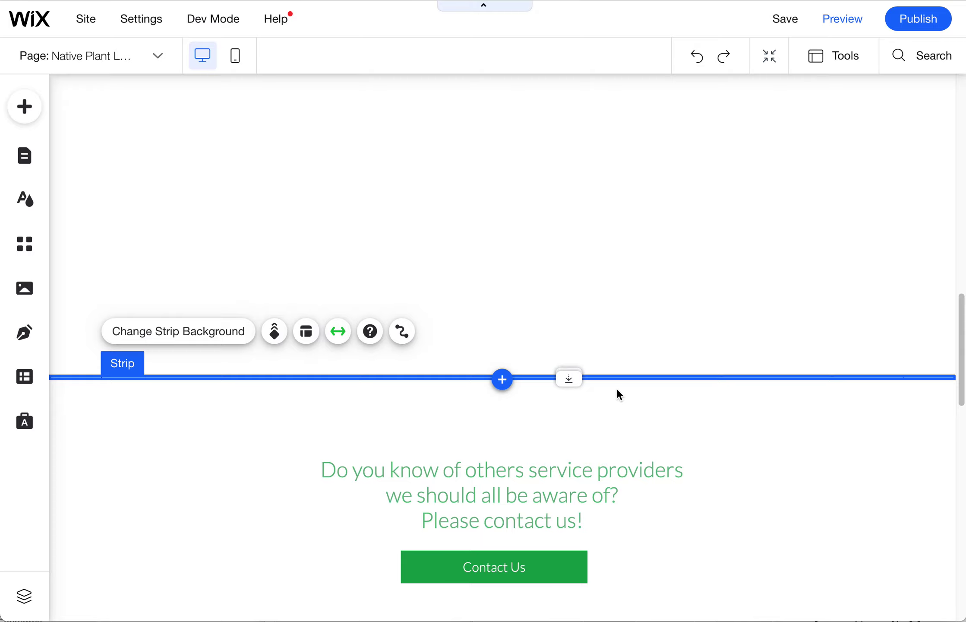
click(618, 394)
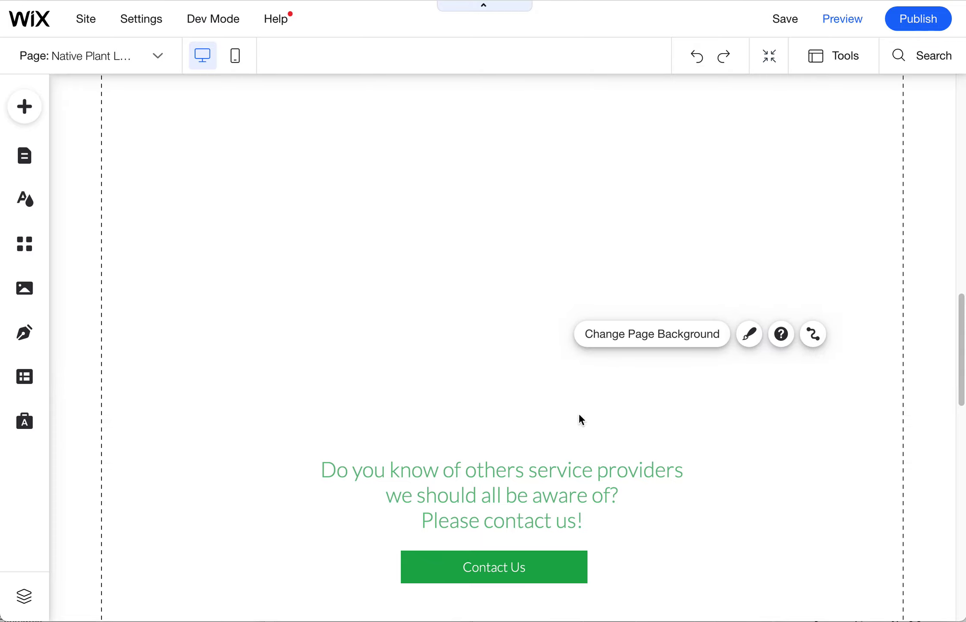
click(588, 456)
drag(587, 455, 587, 120)
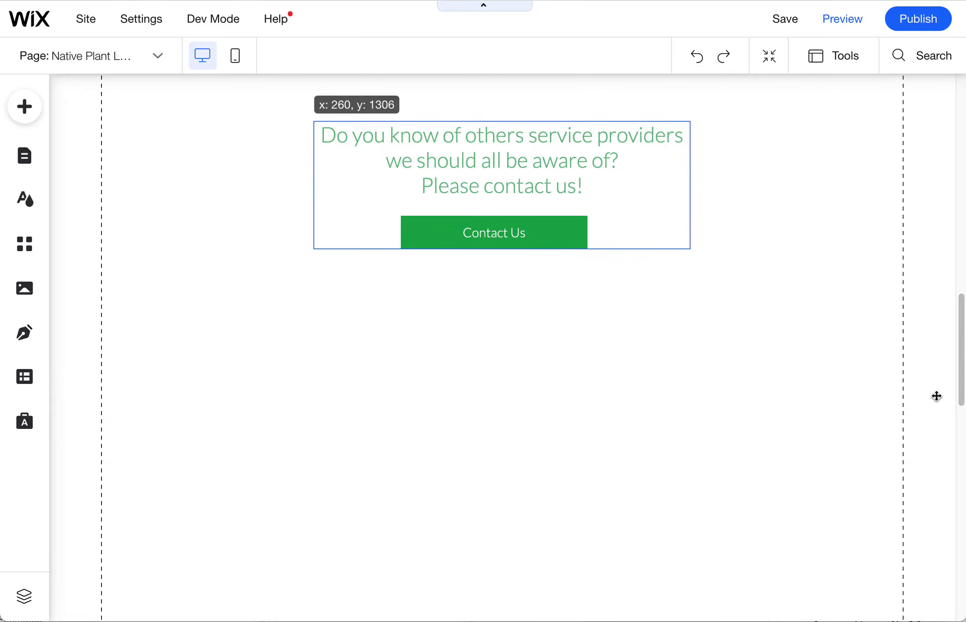
scroll(962, 377, up, 5)
drag(581, 338, 572, 309)
drag(961, 307, 928, 546)
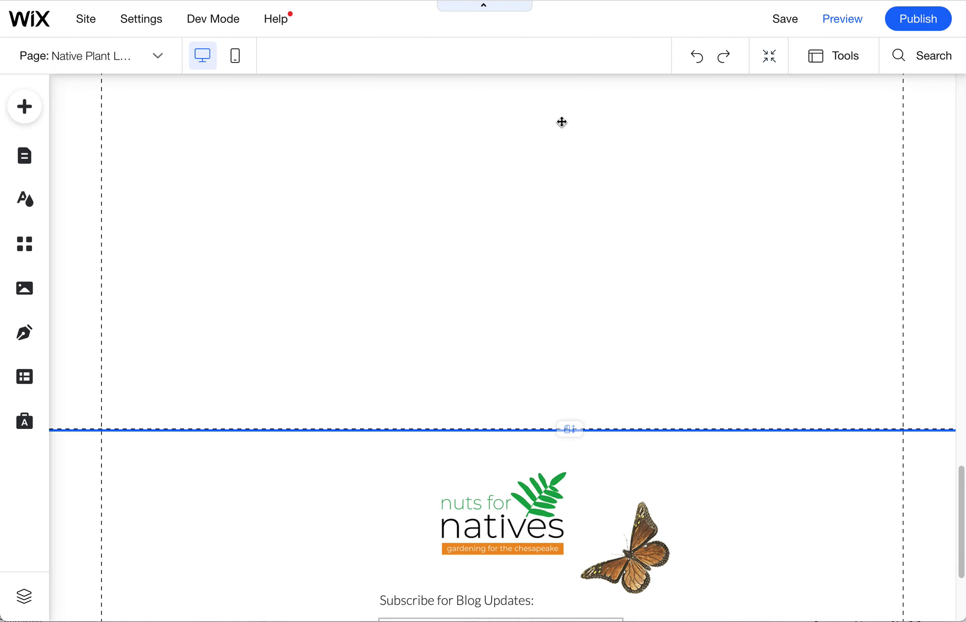
Try moving the subscribe form up, then undo that move.
scroll(575, 423, down, 4)
drag(568, 427, 567, 247)
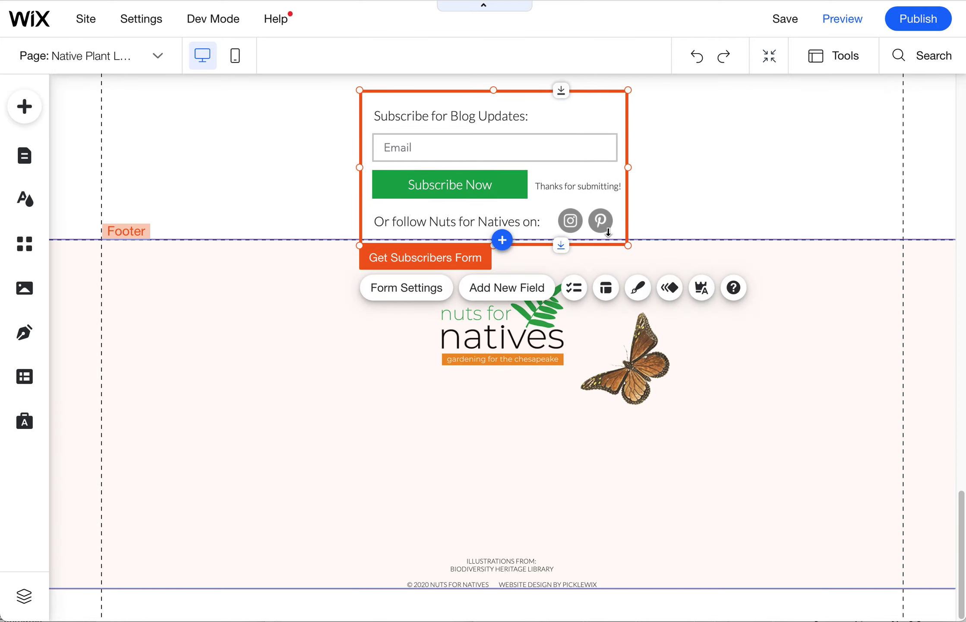
click(696, 56)
click(589, 224)
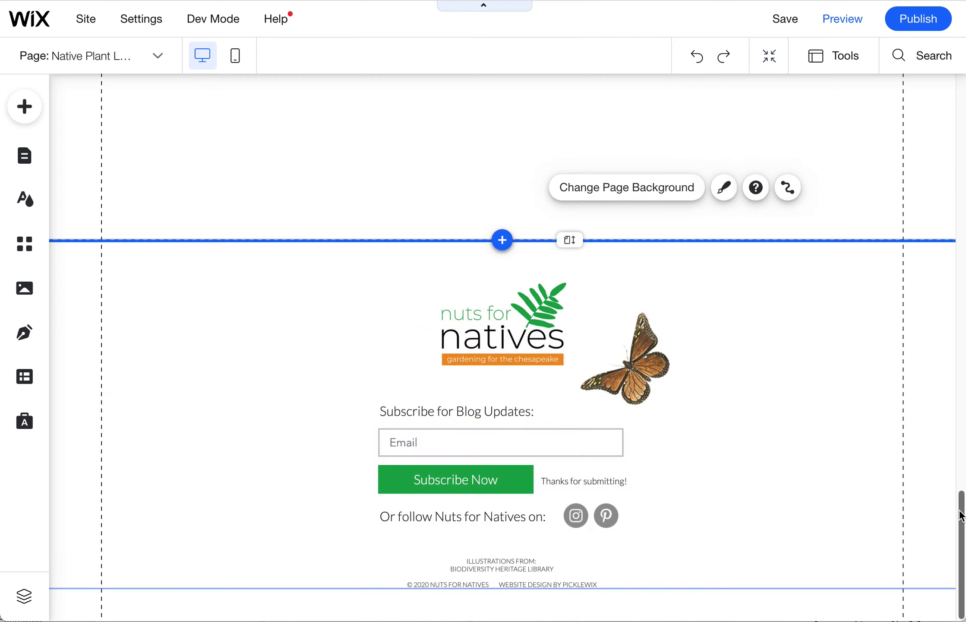
Nudge the contact-us text and button group slightly higher so no empty strip remains above the footer.
scroll(801, 492, up, 7)
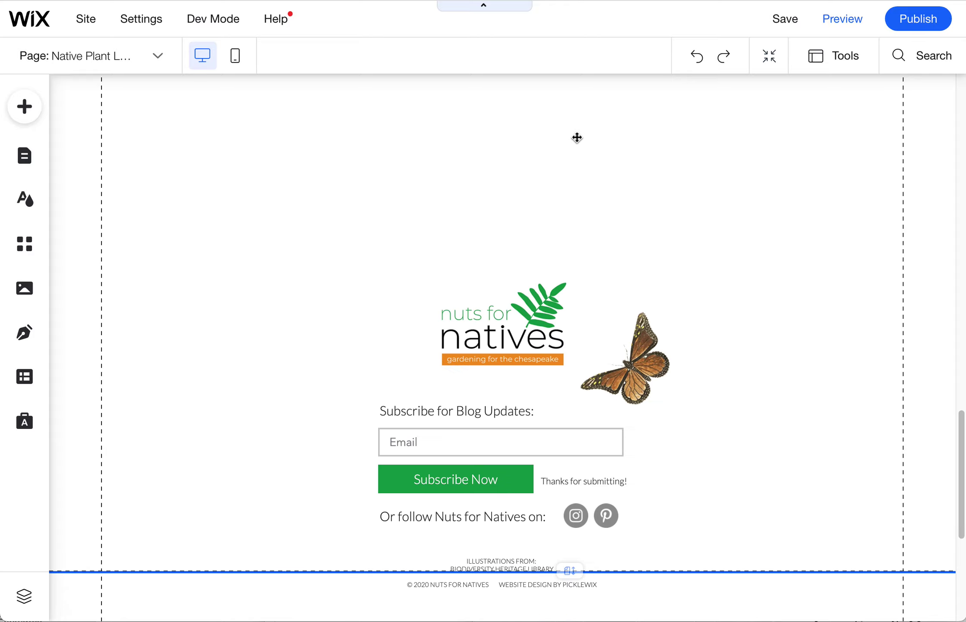
scroll(963, 474, up, 5)
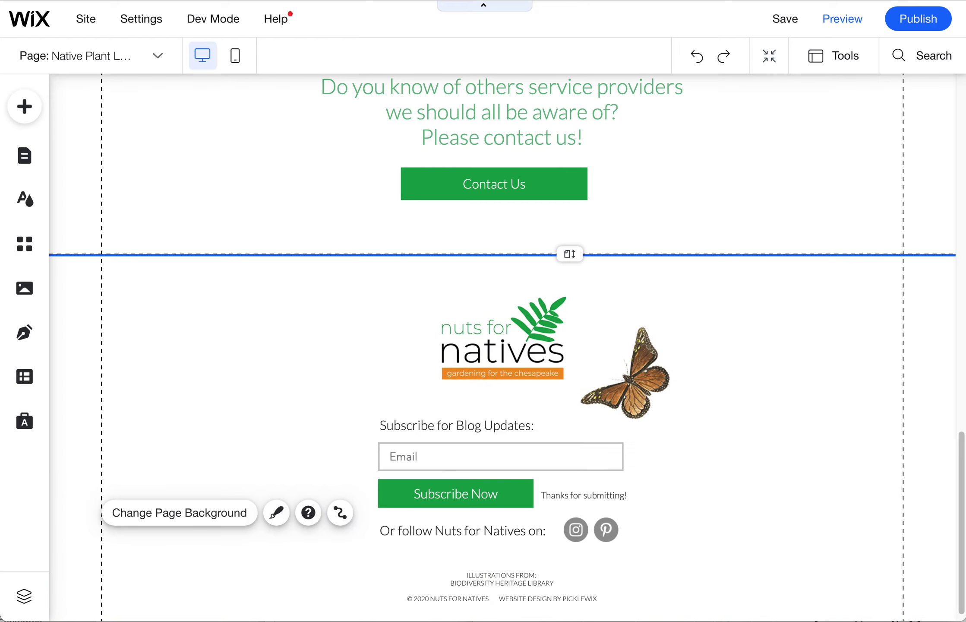
scroll(962, 414, up, 2)
scroll(962, 414, up, 5)
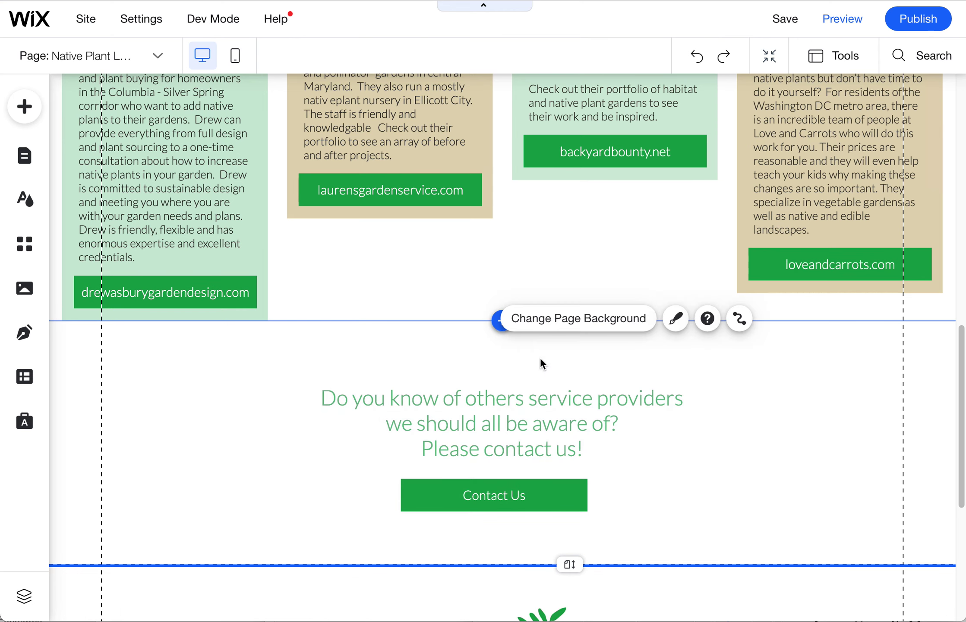
click(528, 410)
drag(570, 385, 570, 379)
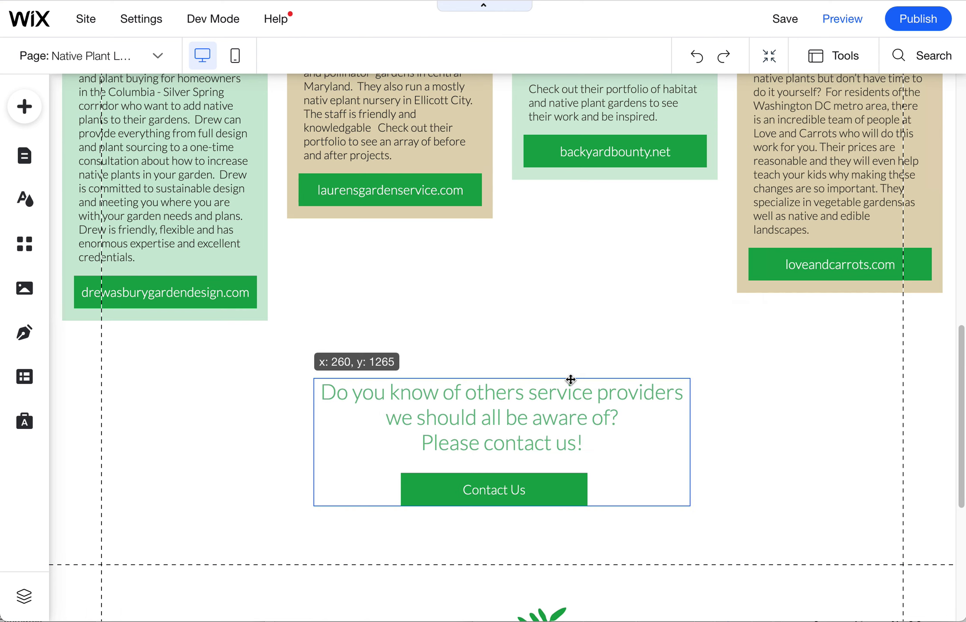
click(740, 361)
scroll(962, 375, up, 1)
scroll(963, 376, up, 7)
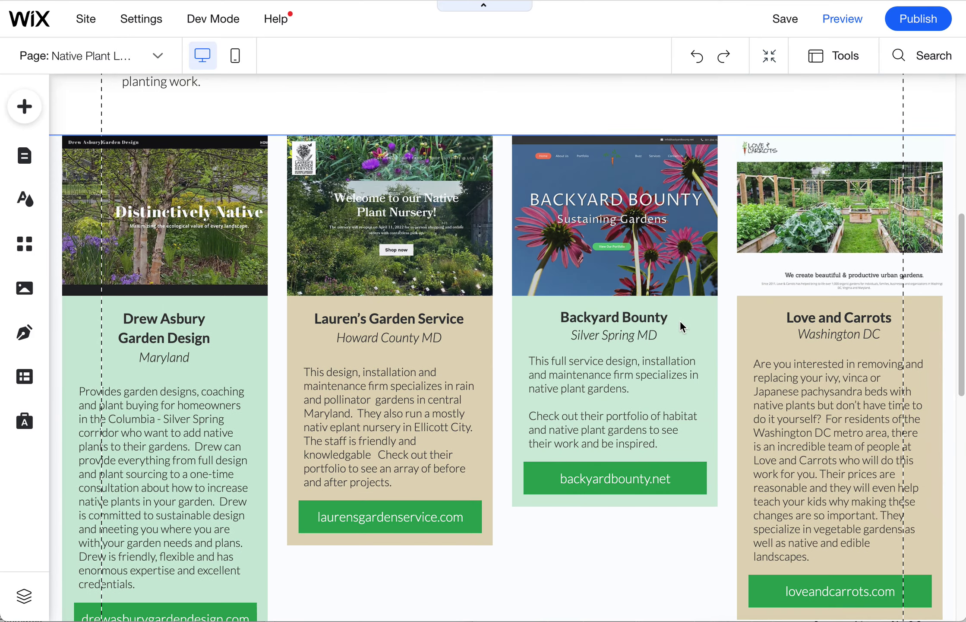
scroll(907, 380, down, 6)
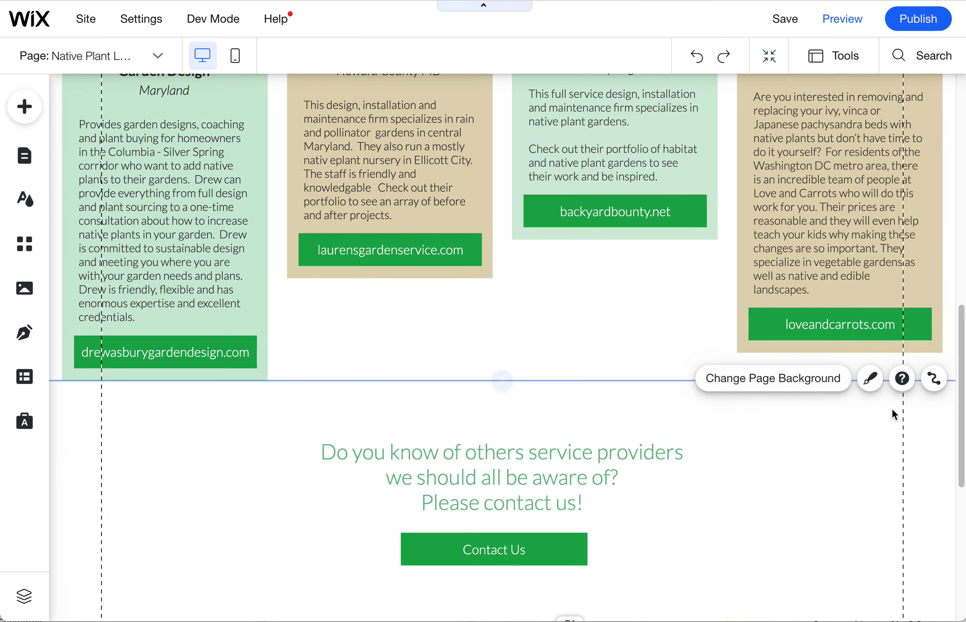
Duplicate Item 4 in the provider-card repeater, then delete 'Copy of Item 4', keeping four cards.
click(545, 295)
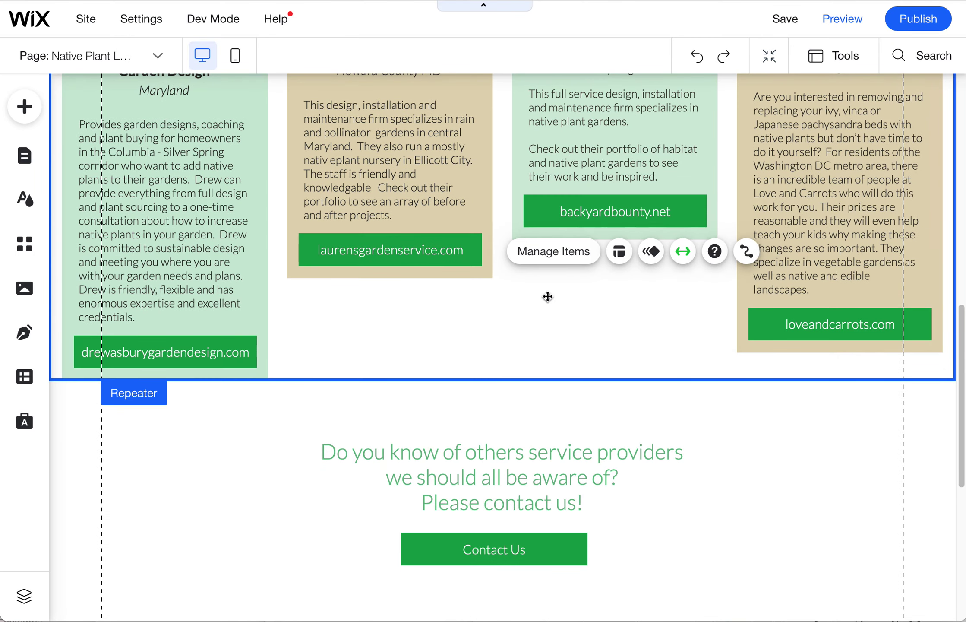
click(557, 252)
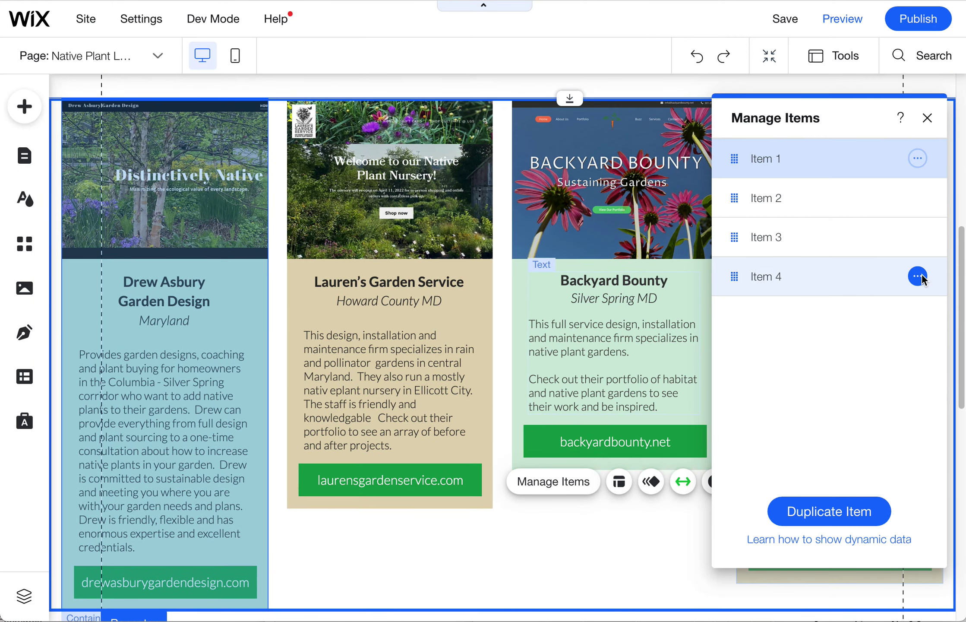
click(918, 276)
click(868, 276)
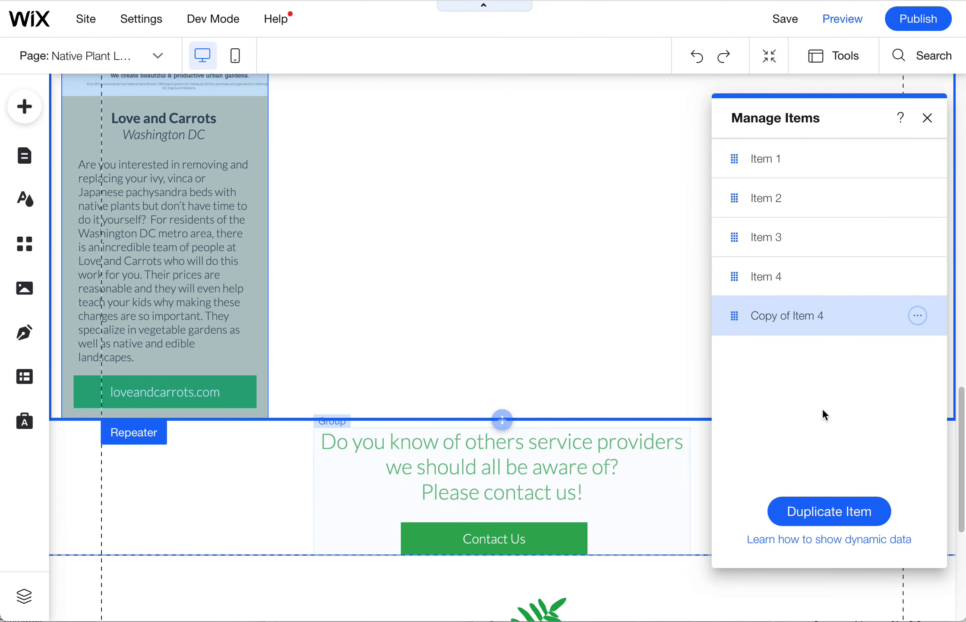
click(918, 315)
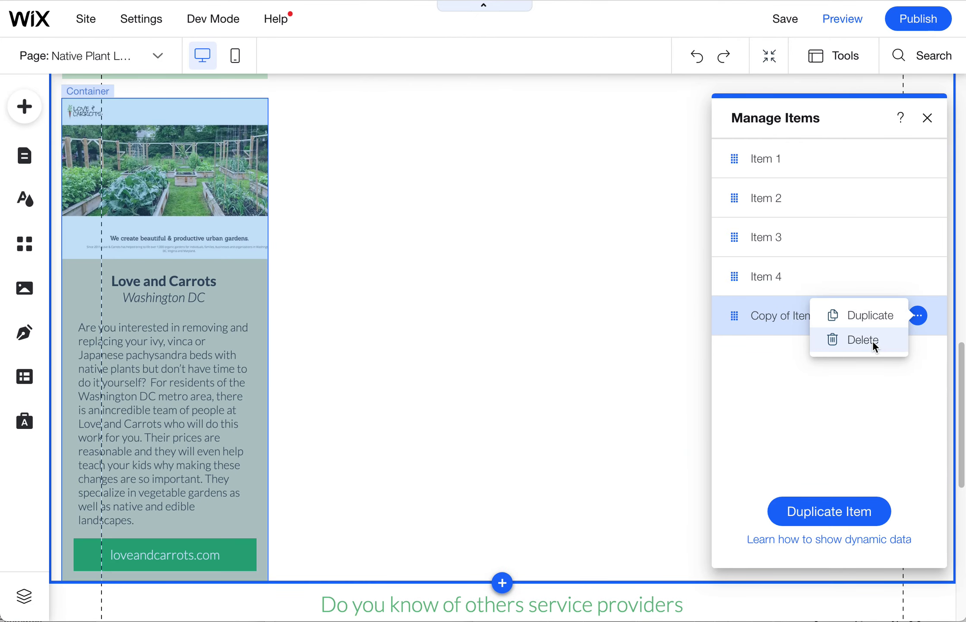
click(872, 338)
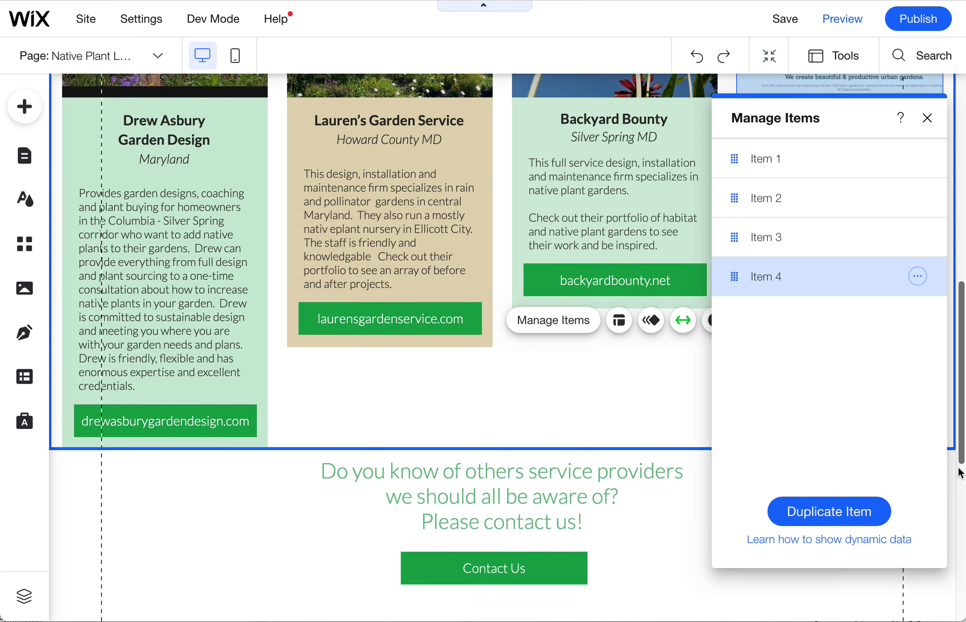
drag(960, 524, 928, 110)
Switch to the Where to Buy Natives page and scroll to the blank area below the Prairie Nursery card.
click(125, 54)
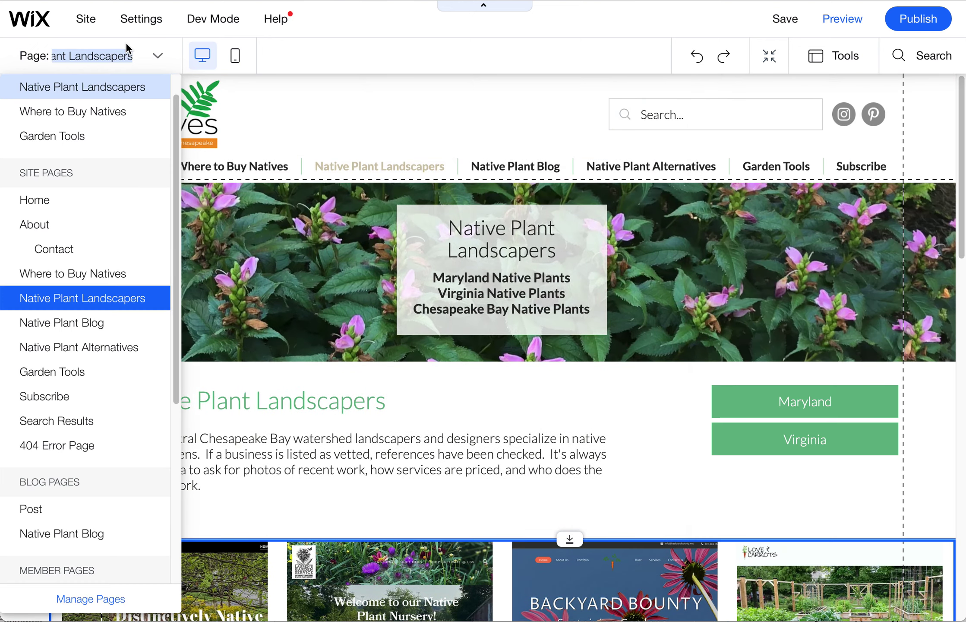
click(91, 276)
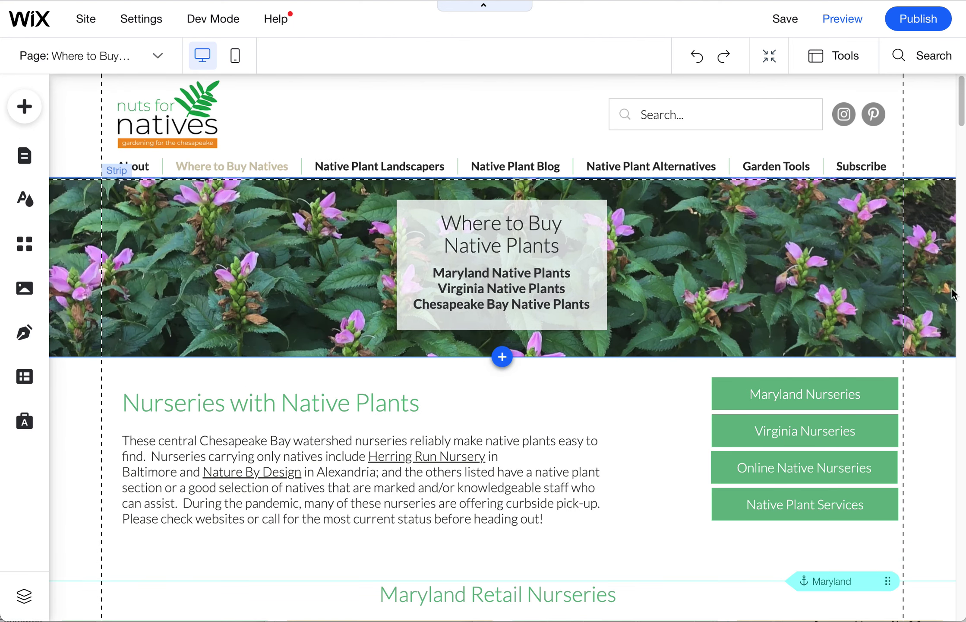
scroll(954, 242, down, 10)
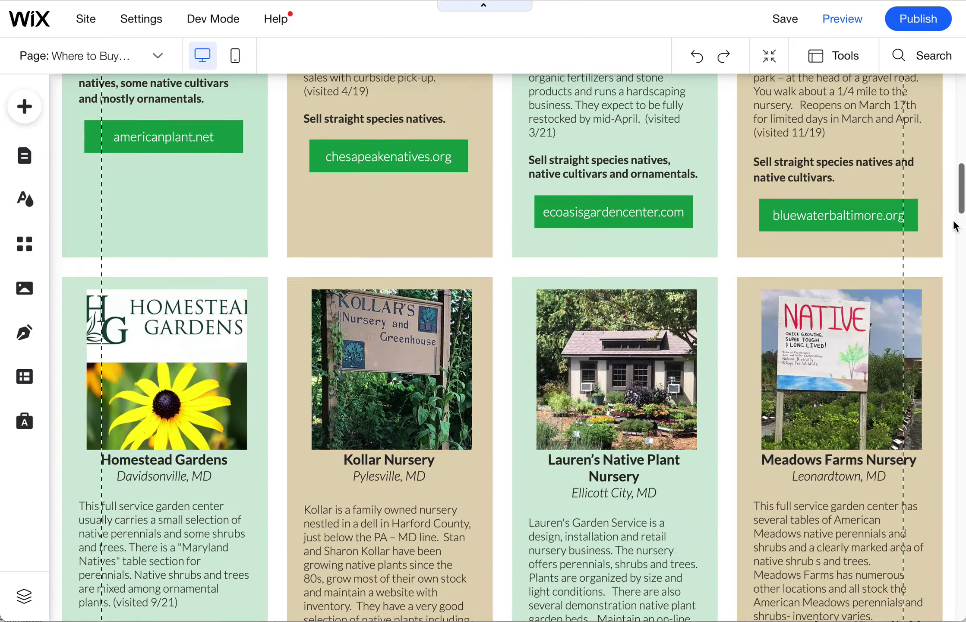
scroll(956, 225, down, 20)
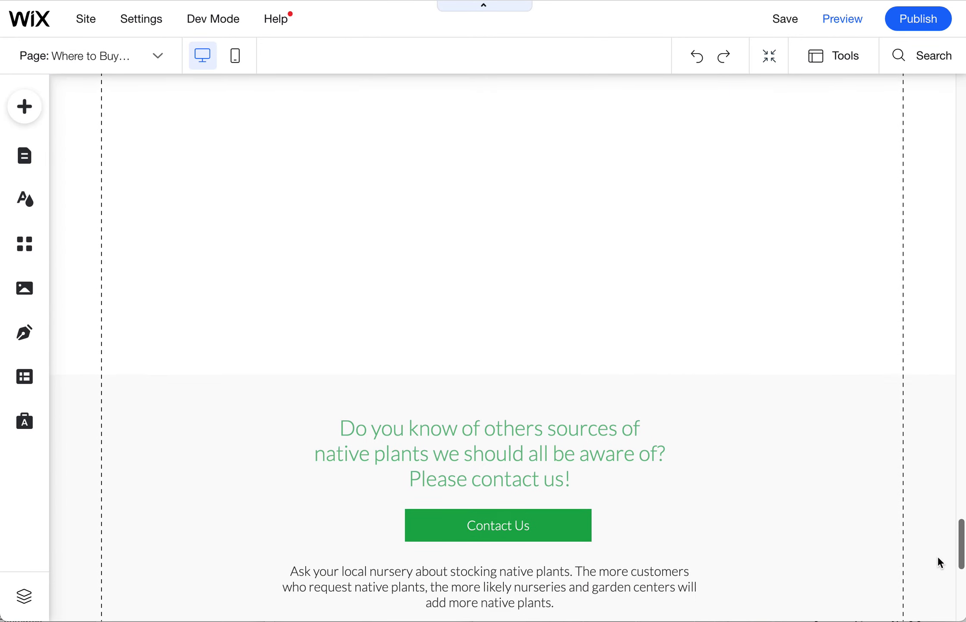
scroll(943, 546, up, 10)
scroll(937, 514, down, 2)
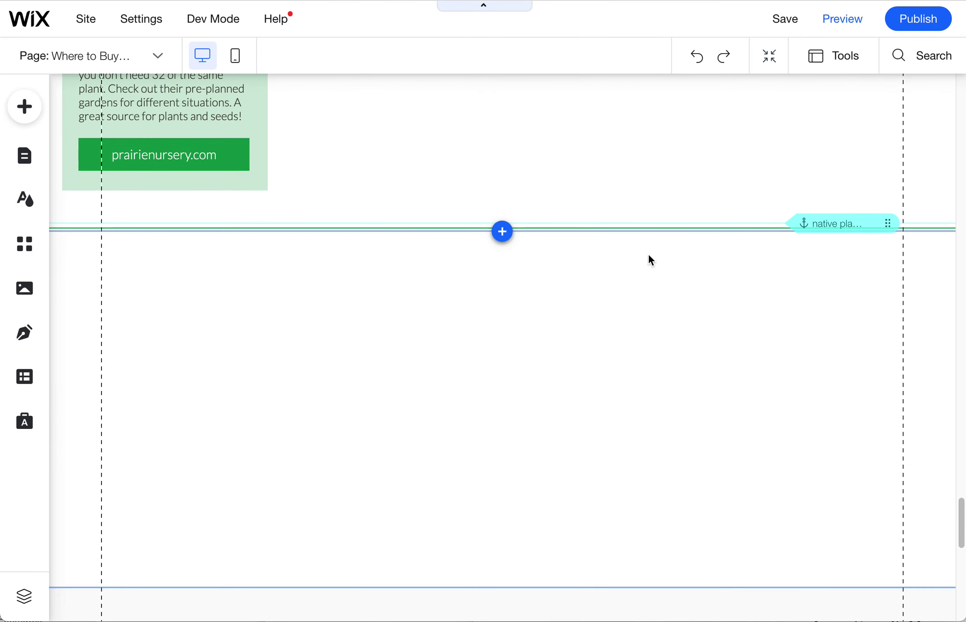
Delete the divider line beneath the nursery cards on Where to Buy Natives.
click(839, 223)
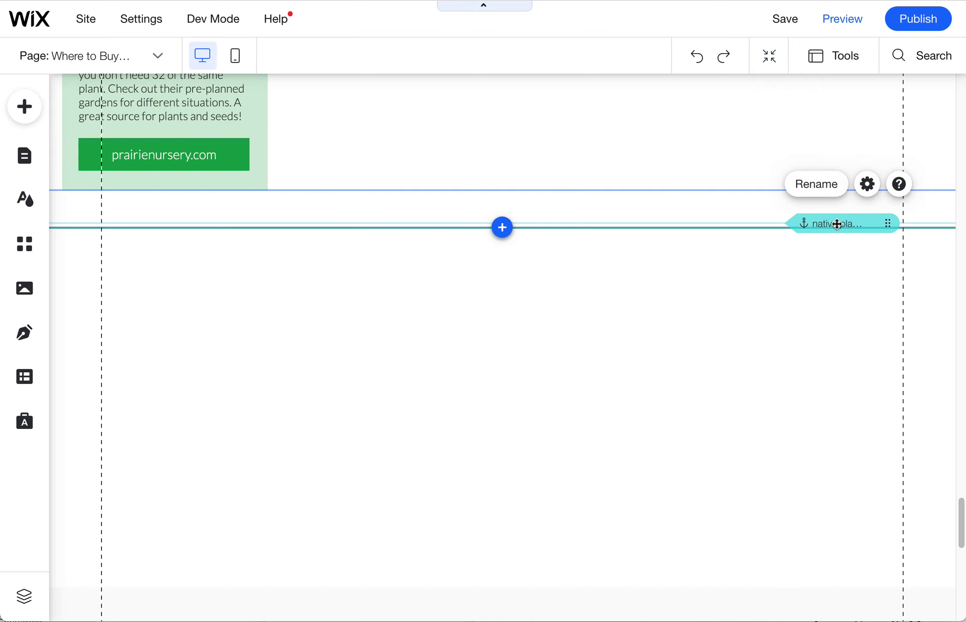
click(810, 225)
click(811, 229)
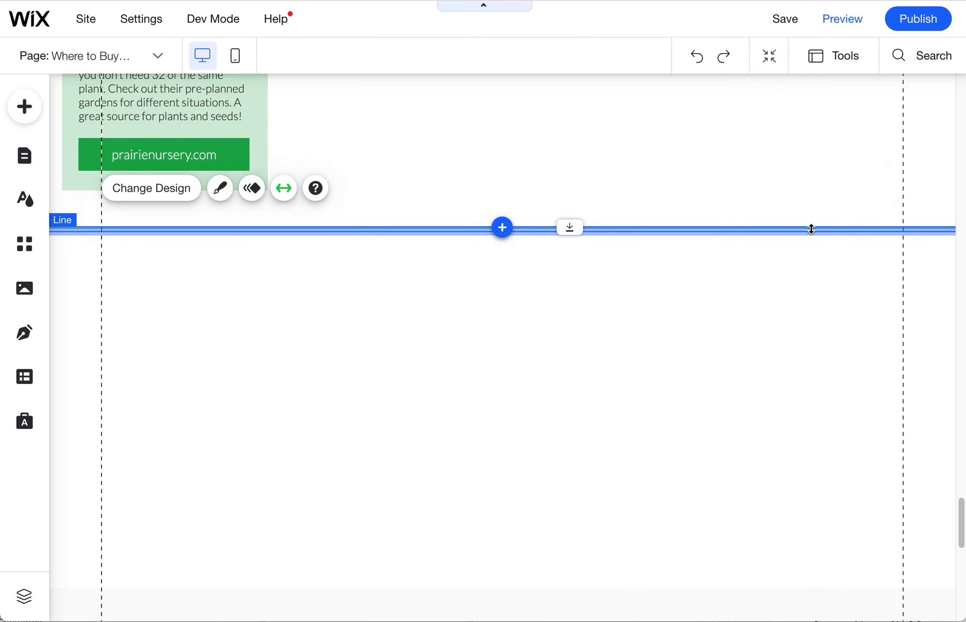
key(Delete)
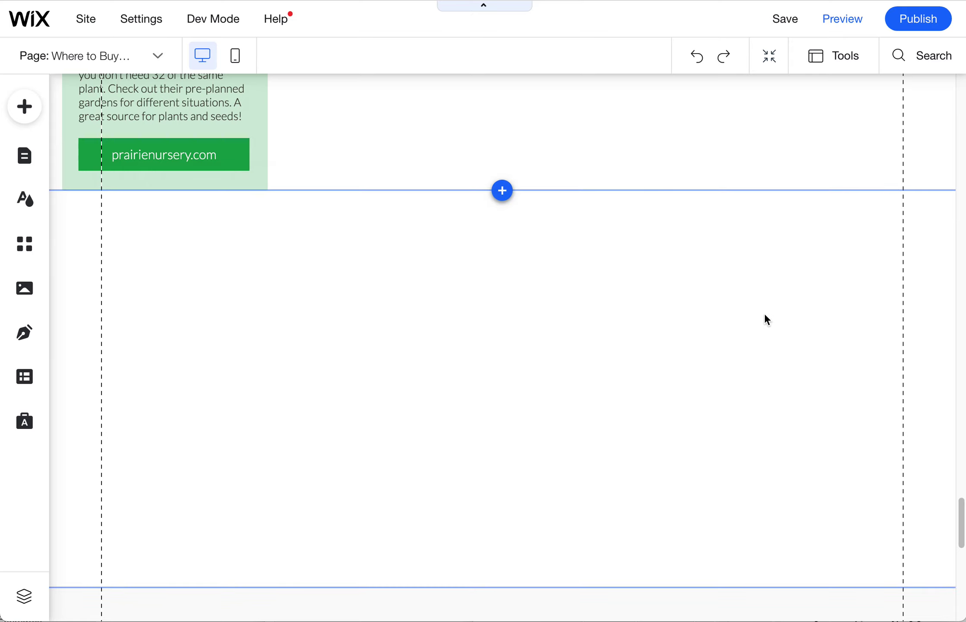
scroll(773, 328, down, 3)
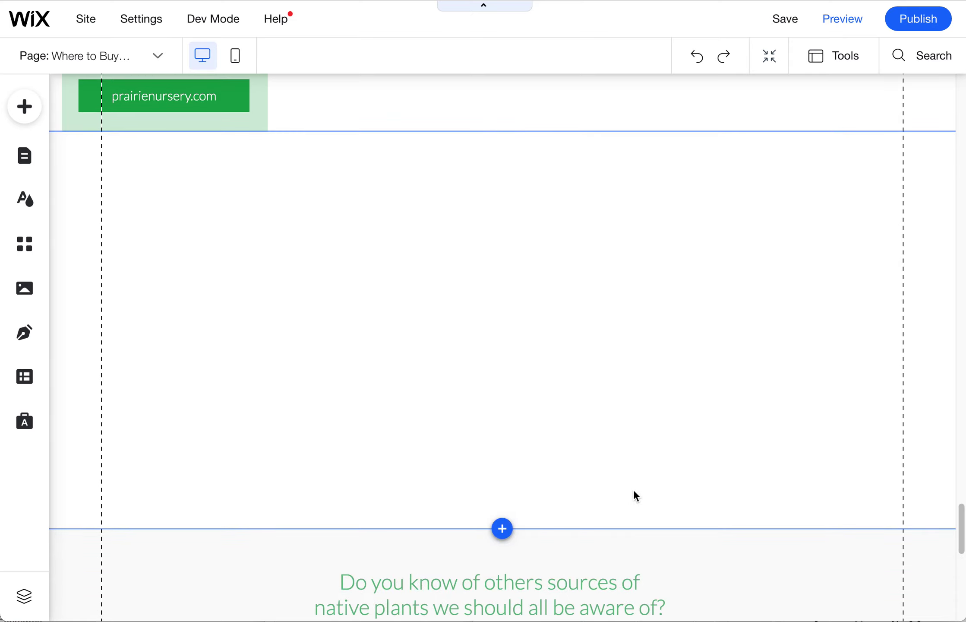
Move the 'other sources' contact strip up under the Prairie Nursery card and re-centre its text group.
click(596, 534)
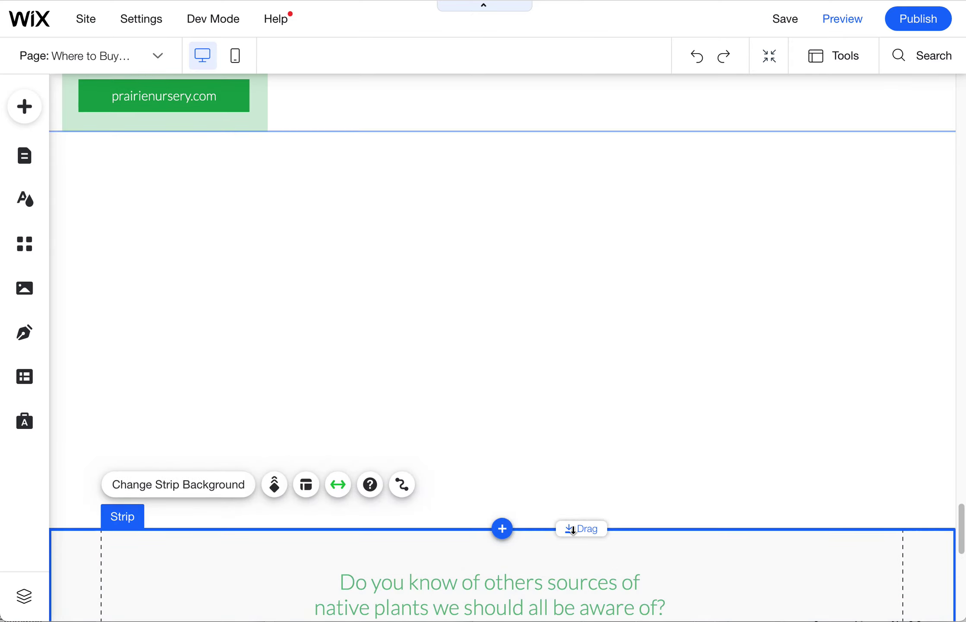
drag(571, 526, 572, 179)
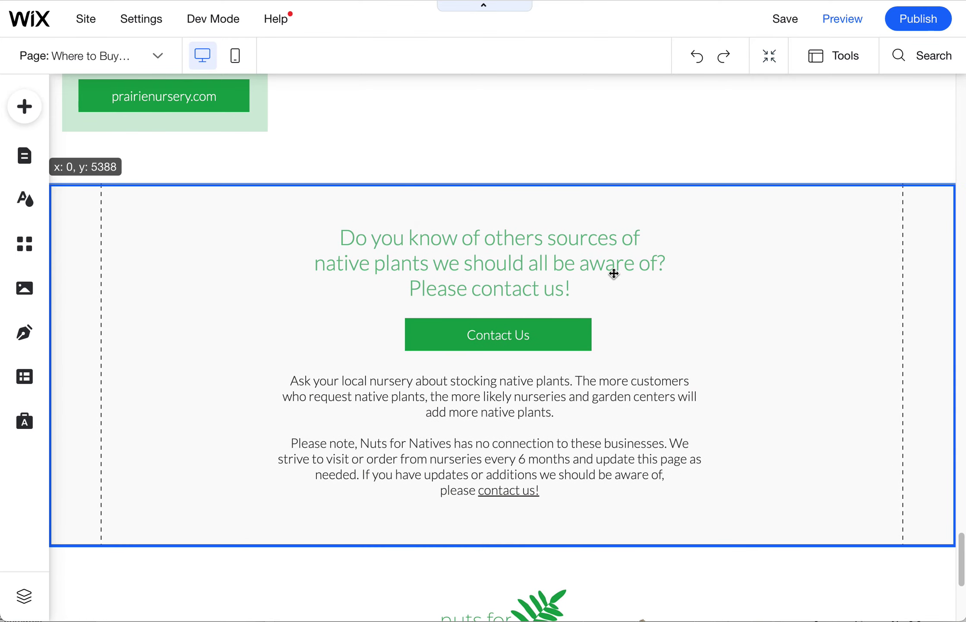
drag(577, 184, 558, 175)
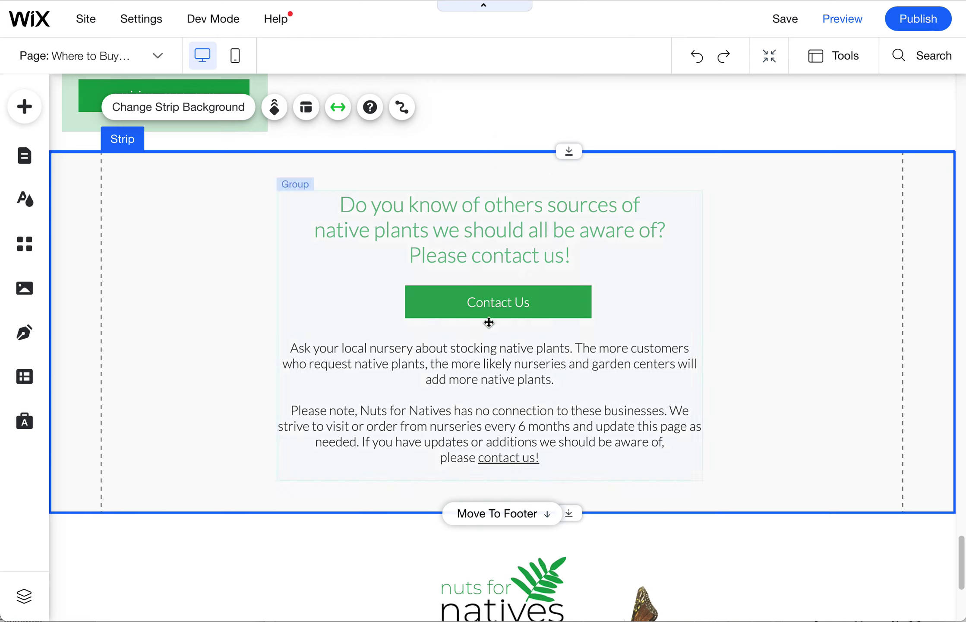
click(518, 245)
drag(524, 245, 525, 245)
click(761, 277)
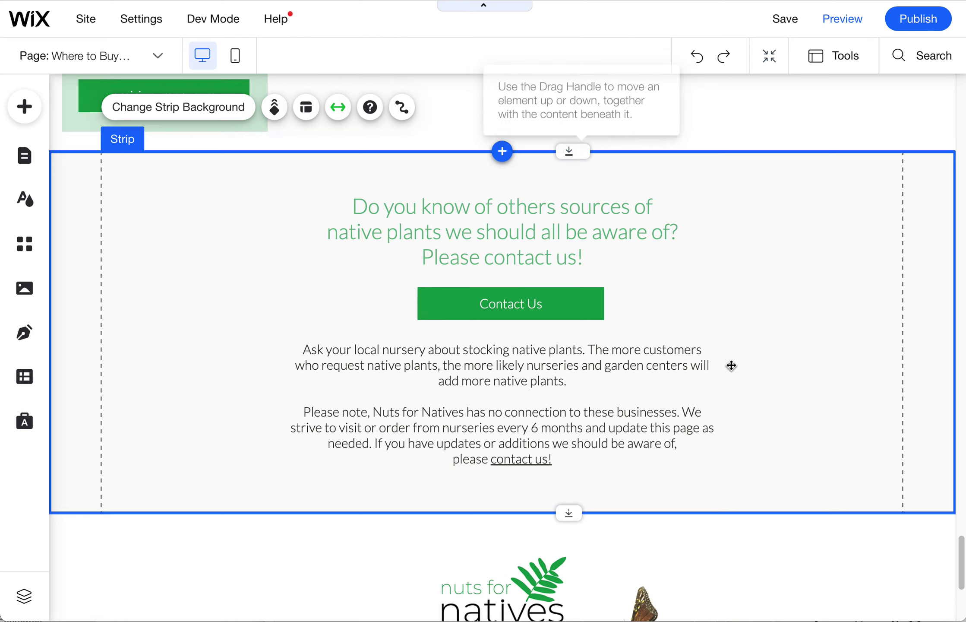
scroll(960, 565, down, 5)
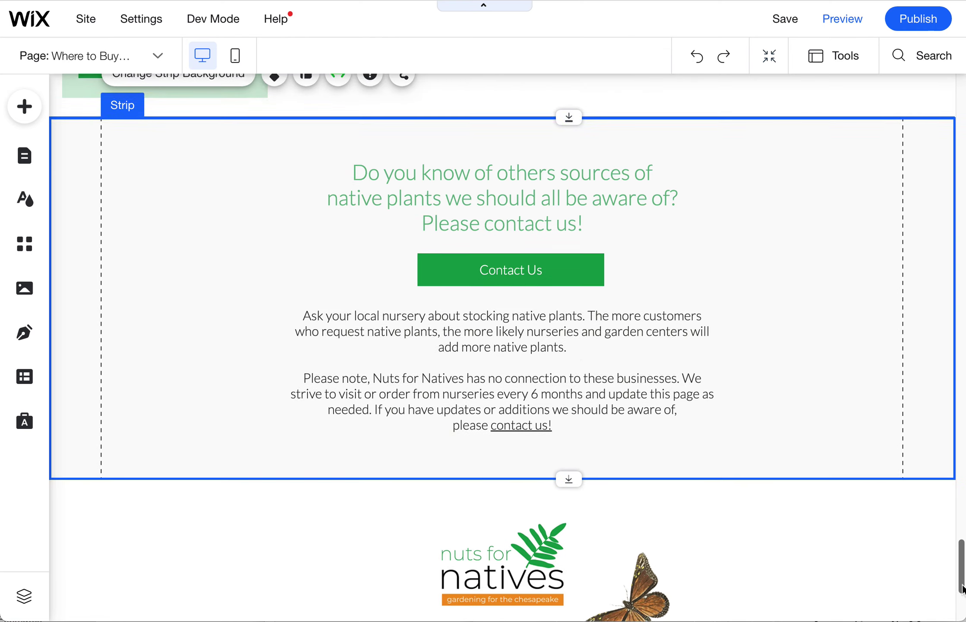
scroll(959, 565, up, 12)
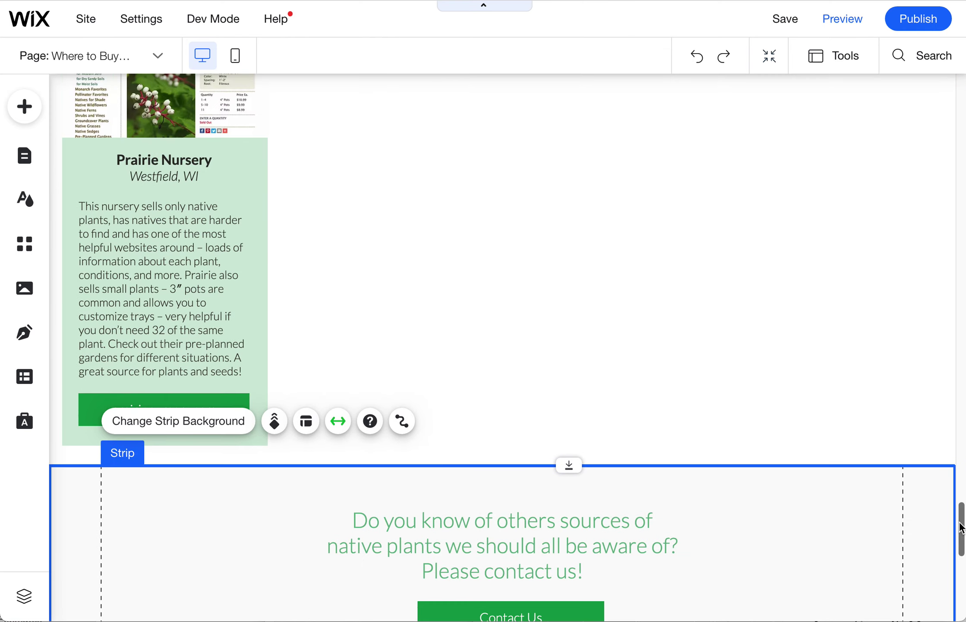
Publish the site with the latest page edits.
click(911, 22)
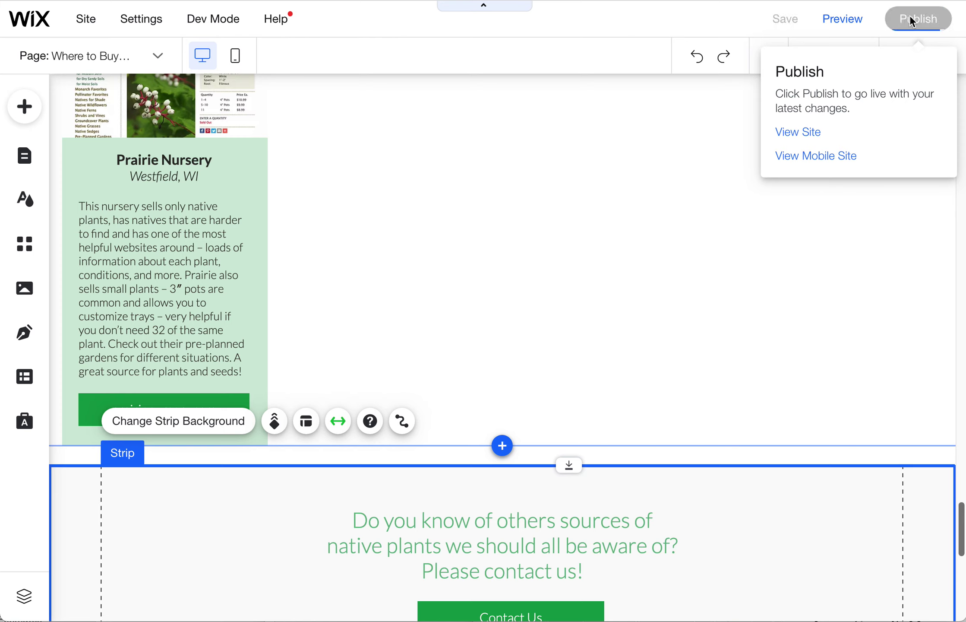